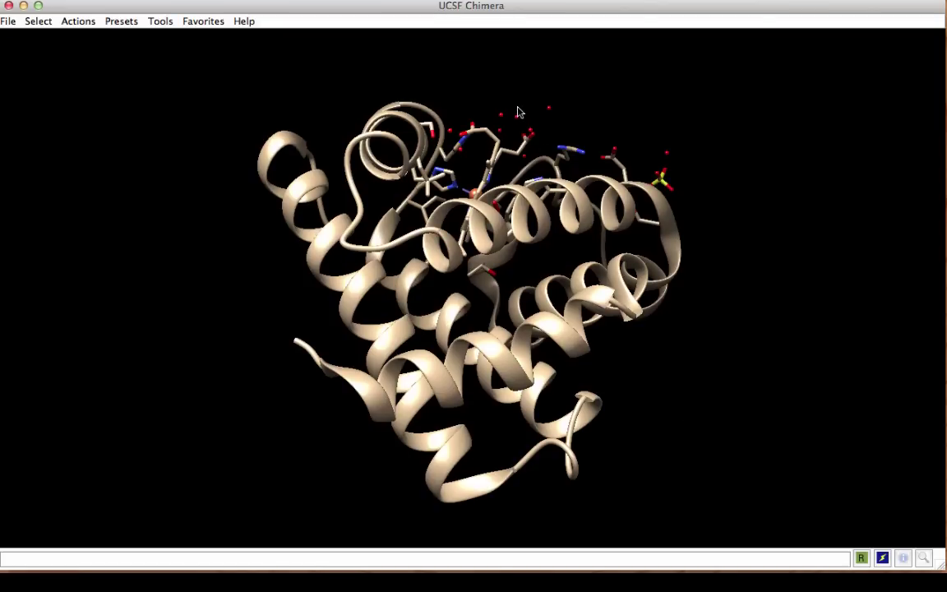
click(165, 24)
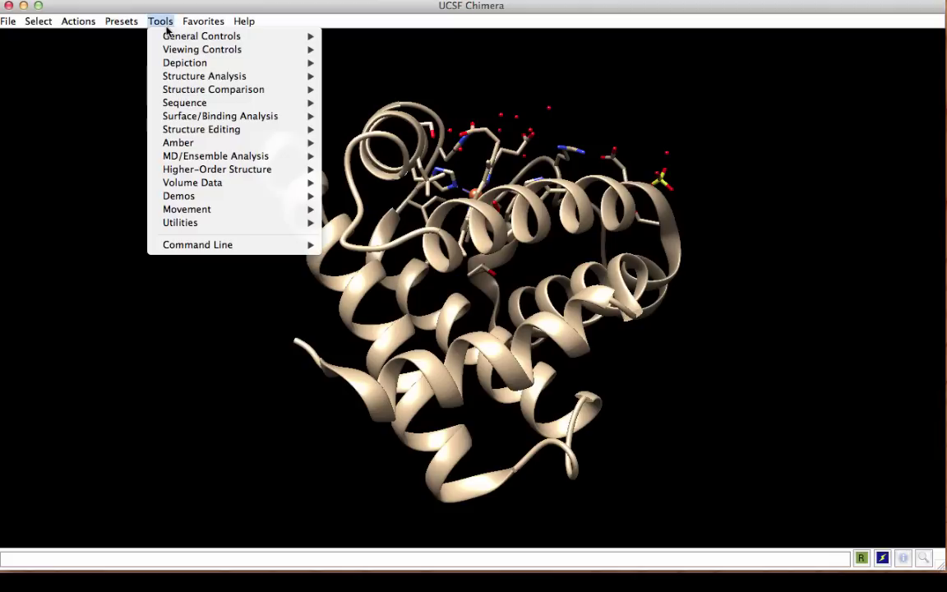
mouse_move(173, 40)
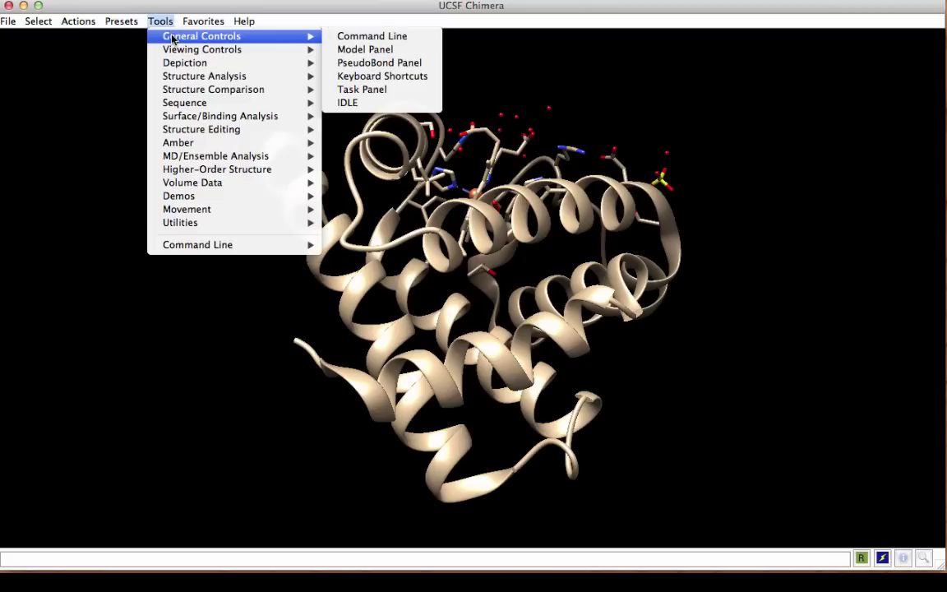
click(346, 37)
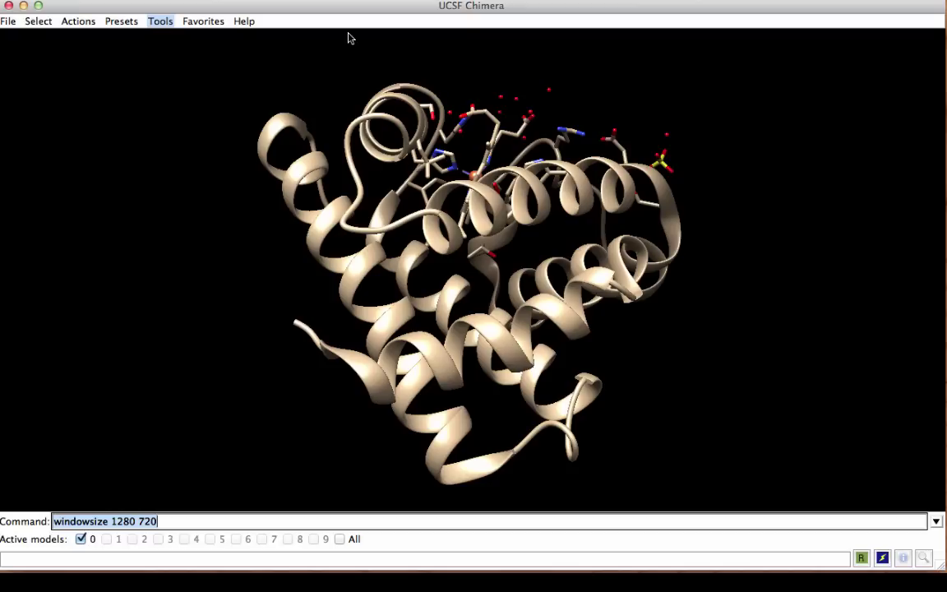
click(158, 21)
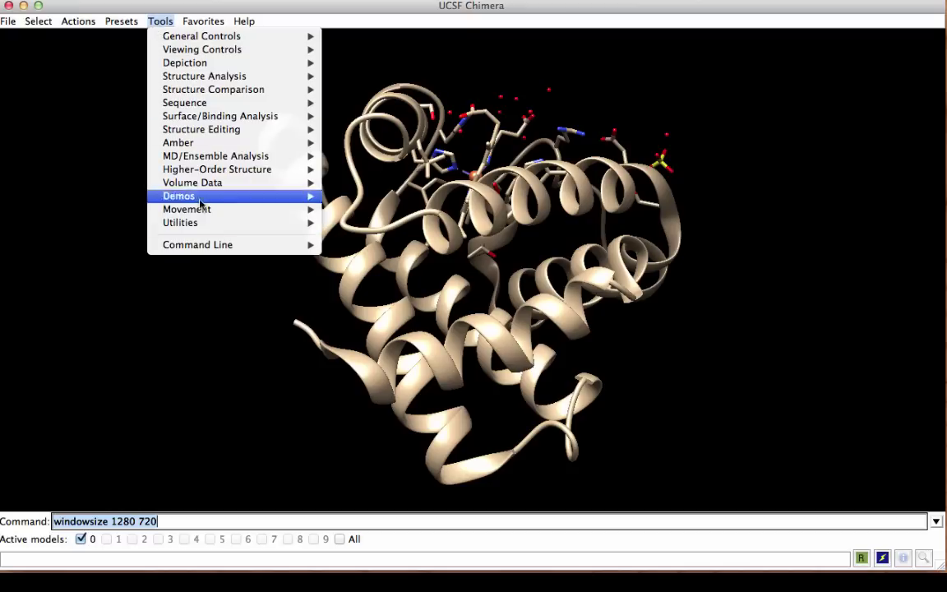
mouse_move(208, 246)
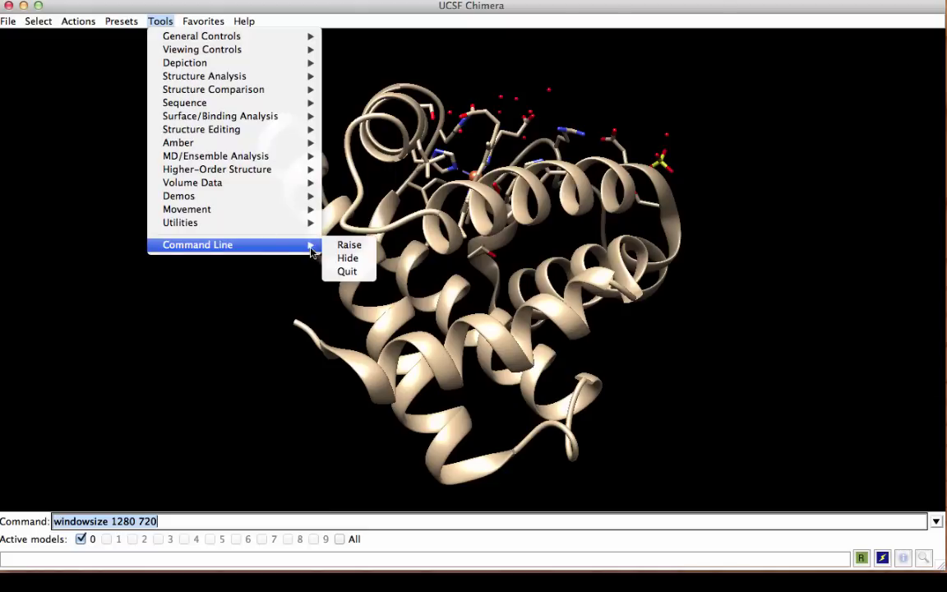
click(344, 258)
click(160, 21)
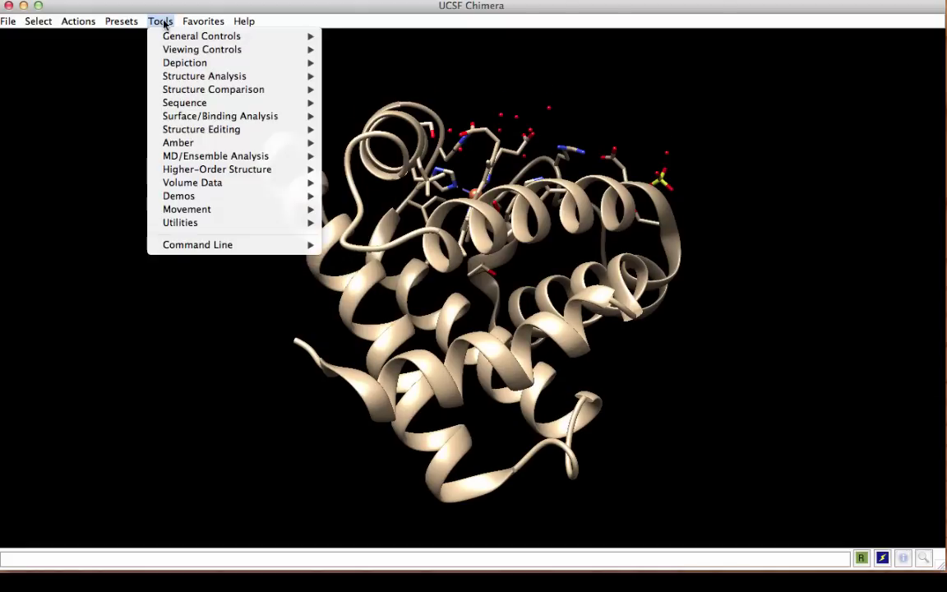
mouse_move(169, 52)
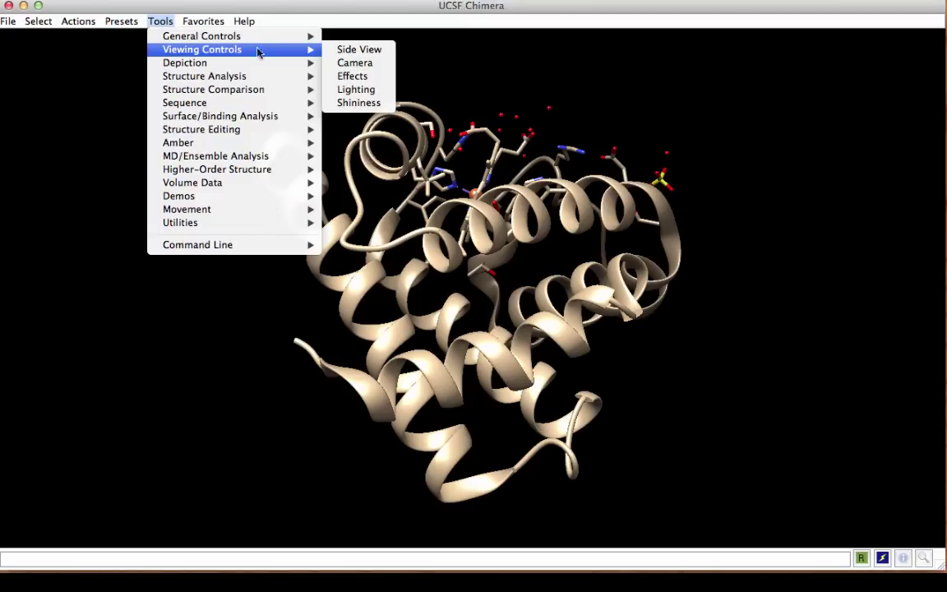
In the side view, pull the near and far clip planes tight around the molecule.
click(360, 50)
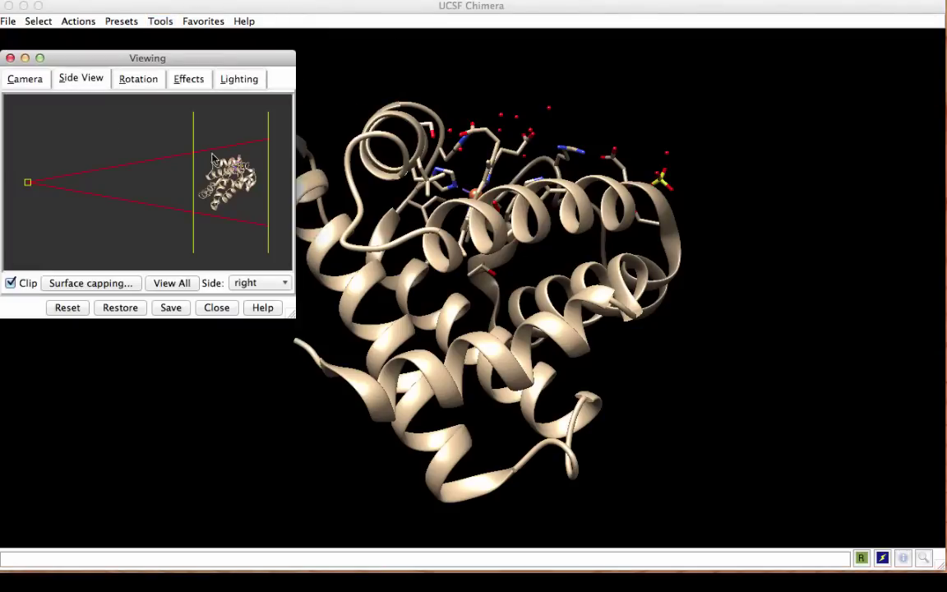
mouse_move(194, 117)
mouse_down()
mouse_move(225, 113)
mouse_move(196, 112)
mouse_up()
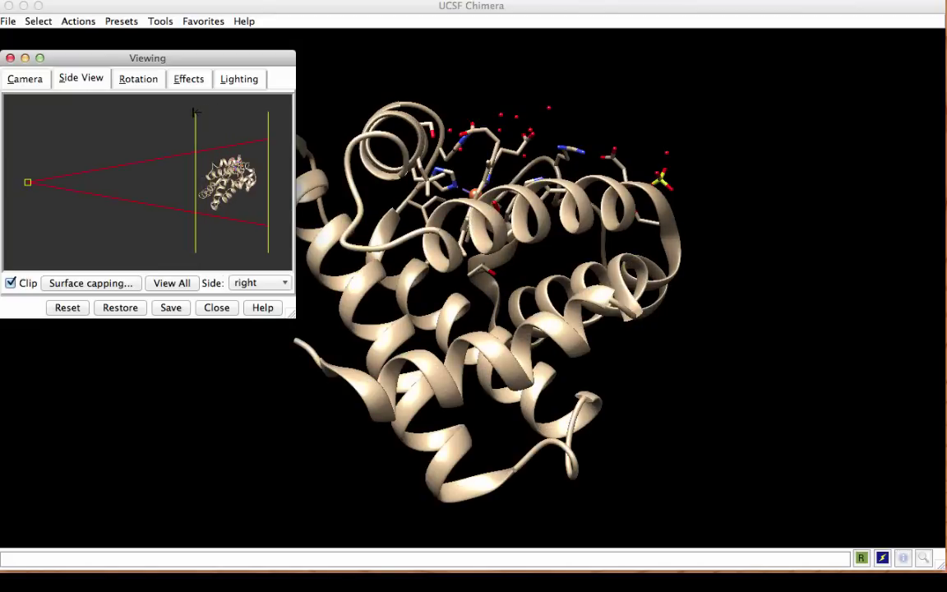
mouse_move(267, 115)
mouse_down()
mouse_move(233, 113)
mouse_move(261, 115)
mouse_up()
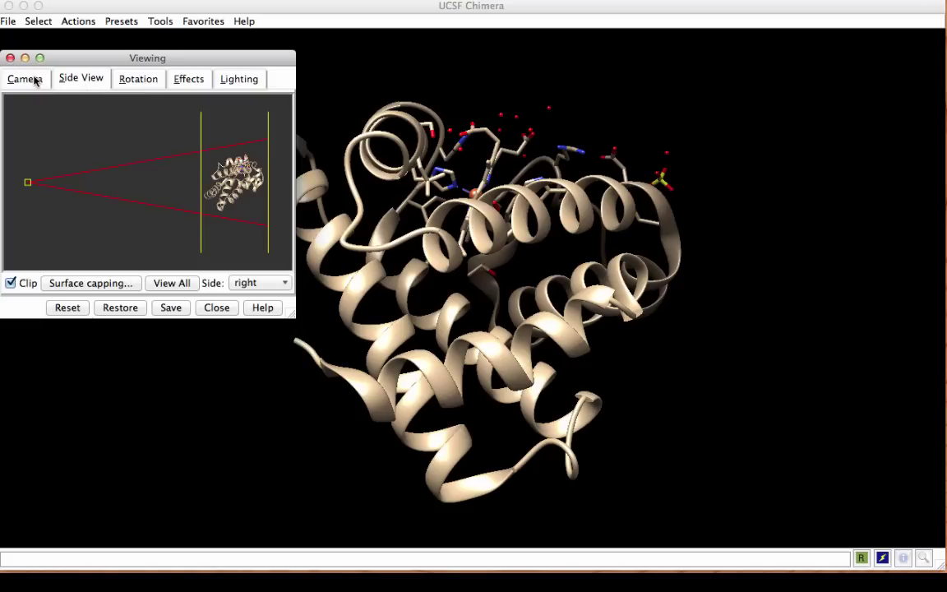
Nudge the key light, then reset the lighting to its default two-point settings.
click(220, 80)
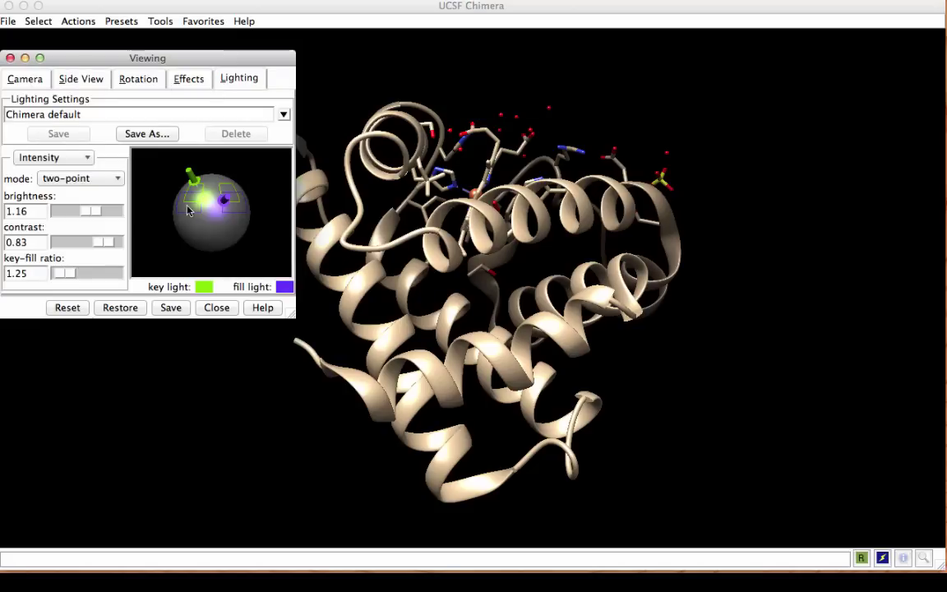
mouse_move(195, 183)
mouse_down()
mouse_move(181, 179)
mouse_move(194, 178)
mouse_up()
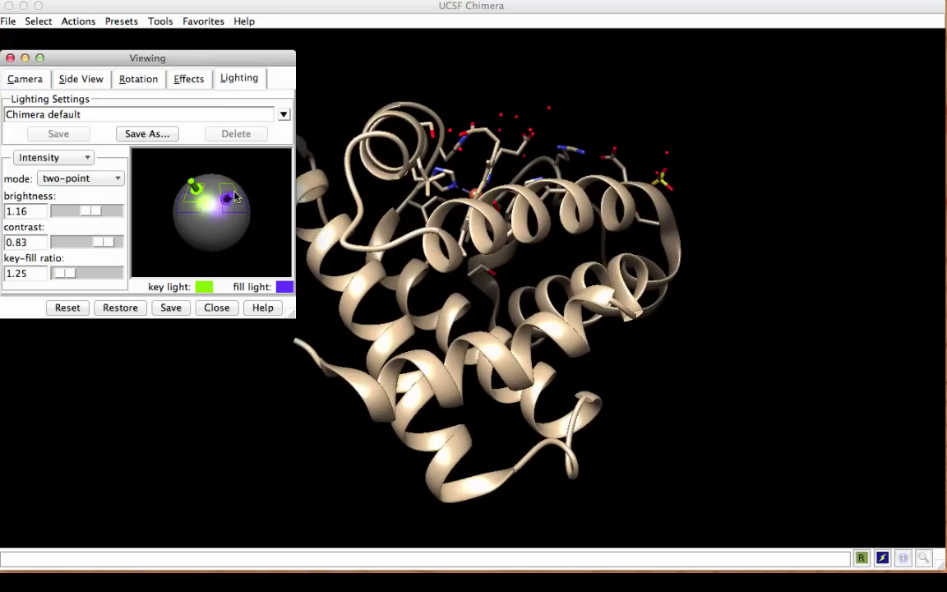
click(76, 311)
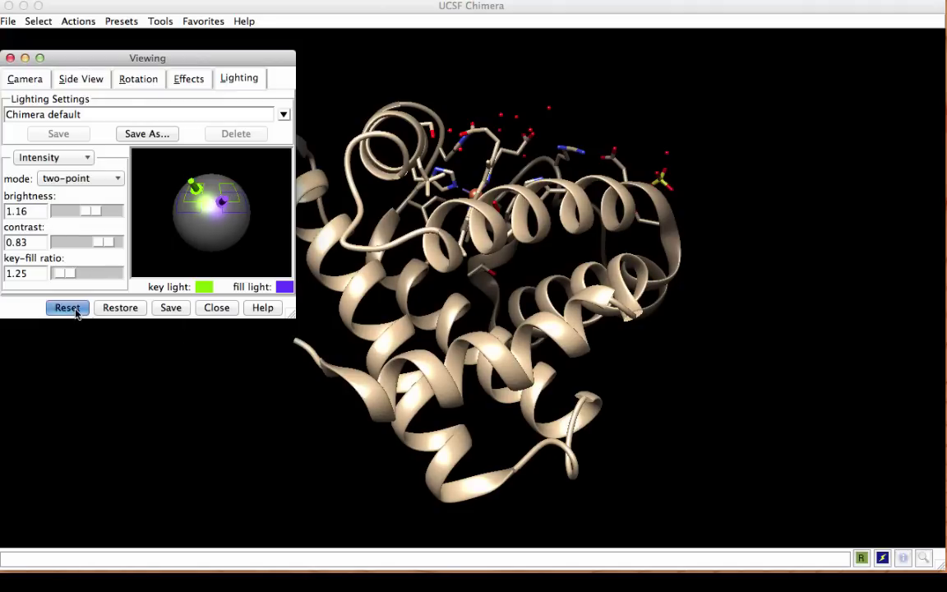
click(10, 59)
Colour the 1mbo ribbons by secondary structure with default cyan helices and white coils.
click(161, 24)
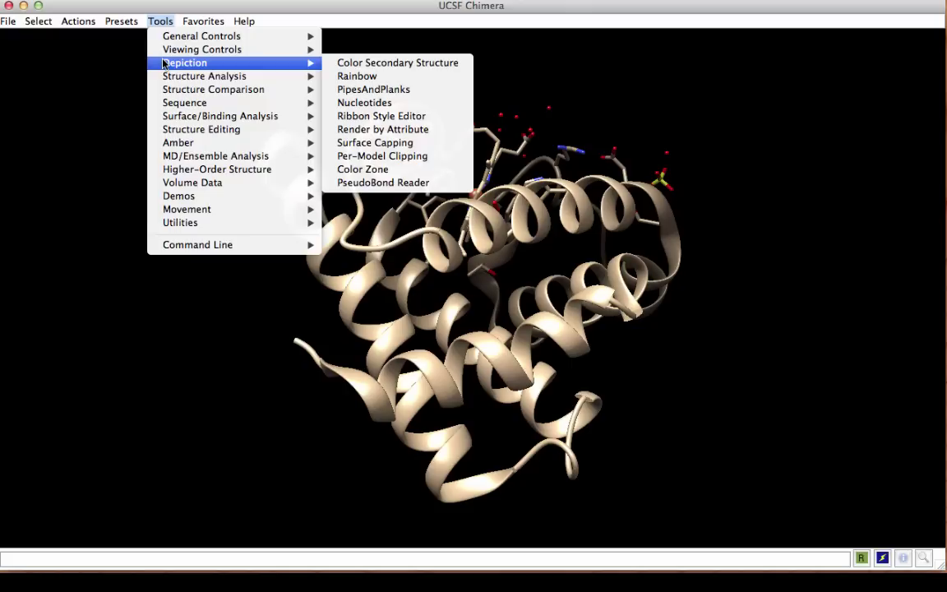
click(345, 64)
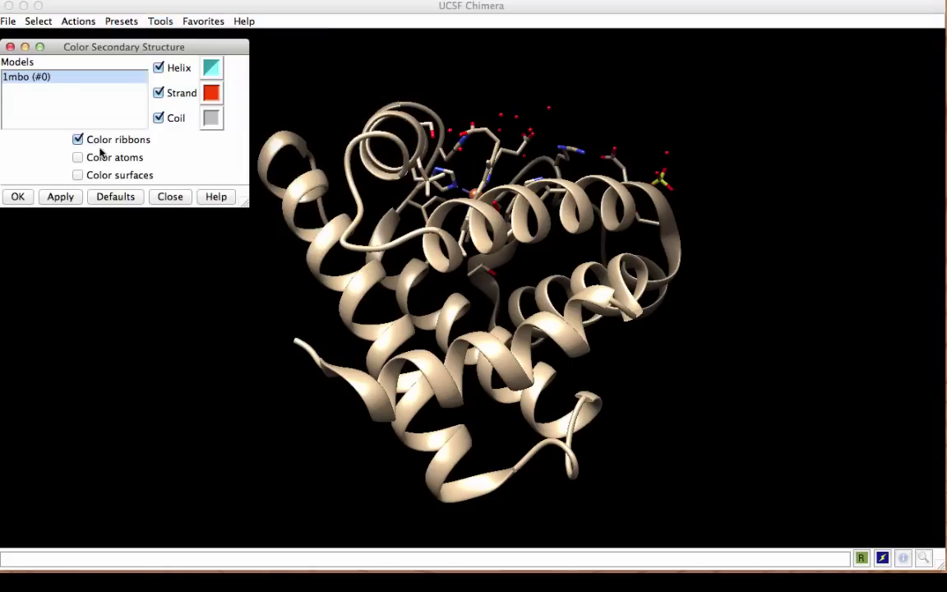
click(17, 197)
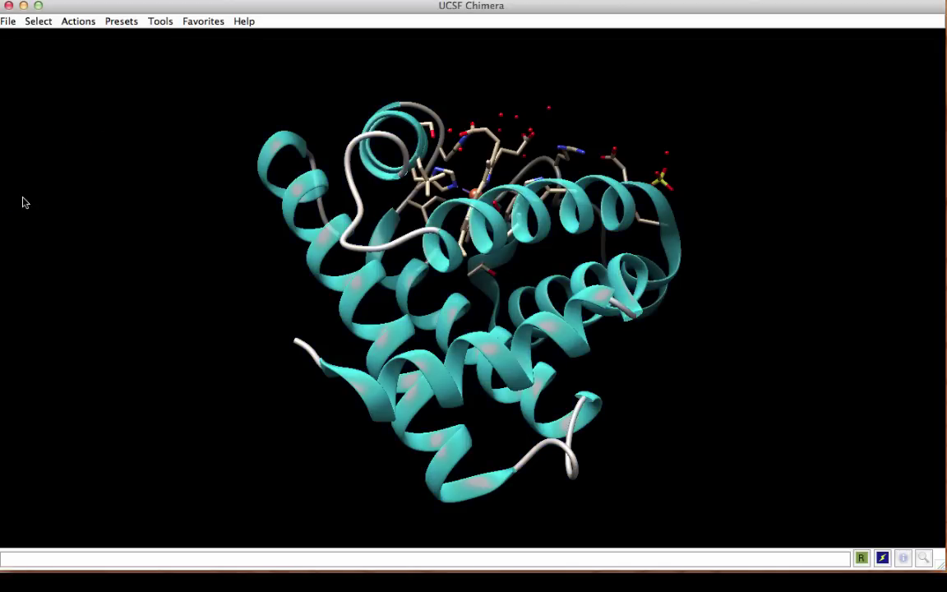
Apply per-residue rainbow colouring to the 1mbo ribbons, blue through green and yellow to red.
click(153, 23)
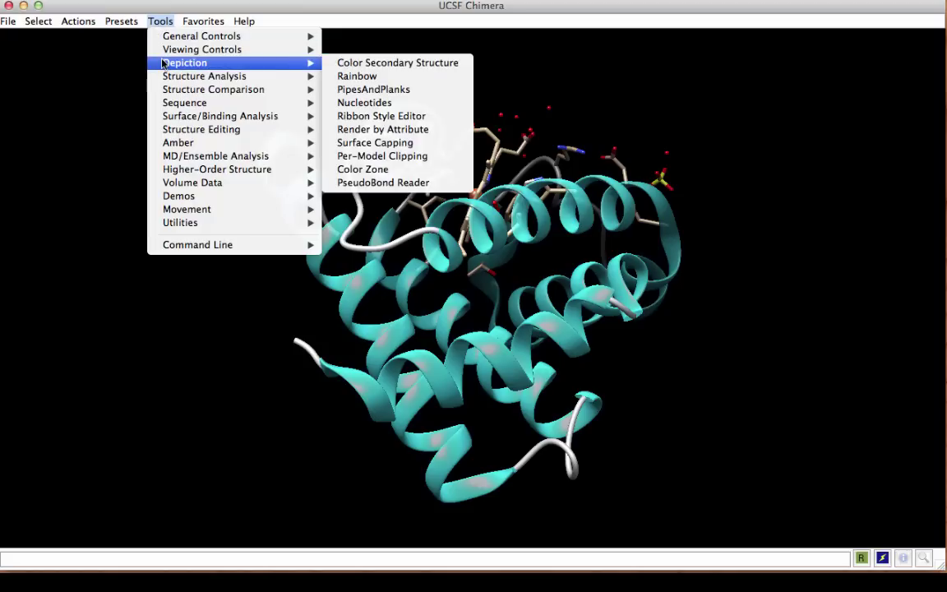
click(356, 76)
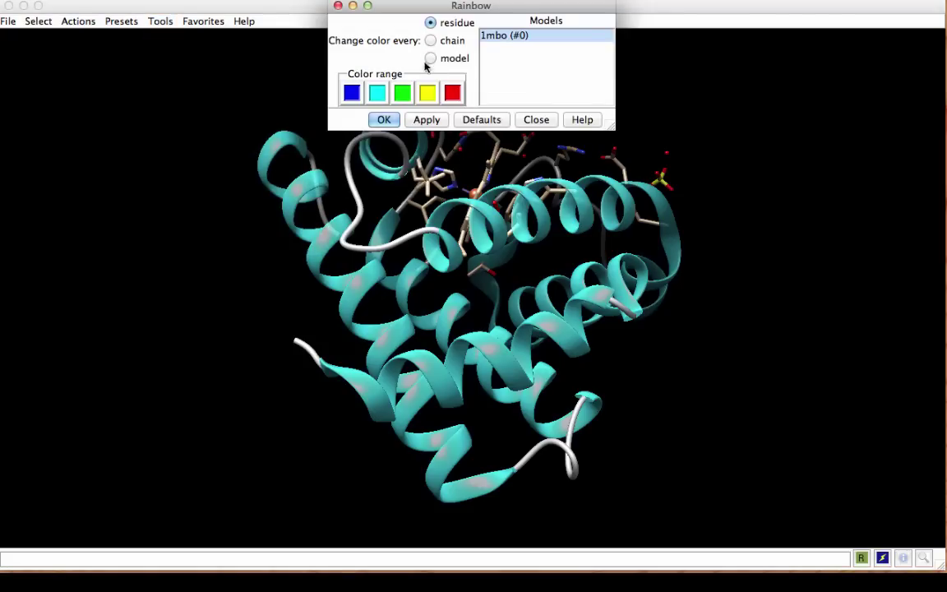
click(383, 120)
click(160, 20)
mouse_move(236, 67)
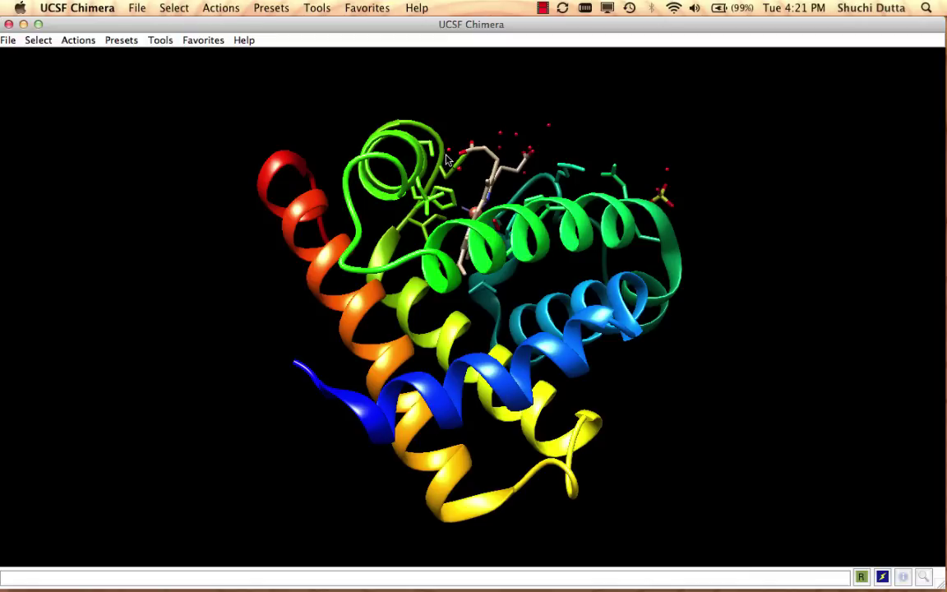
Select the HEM heme group and set up a zone of whole residues within 5.0 Å.
click(39, 41)
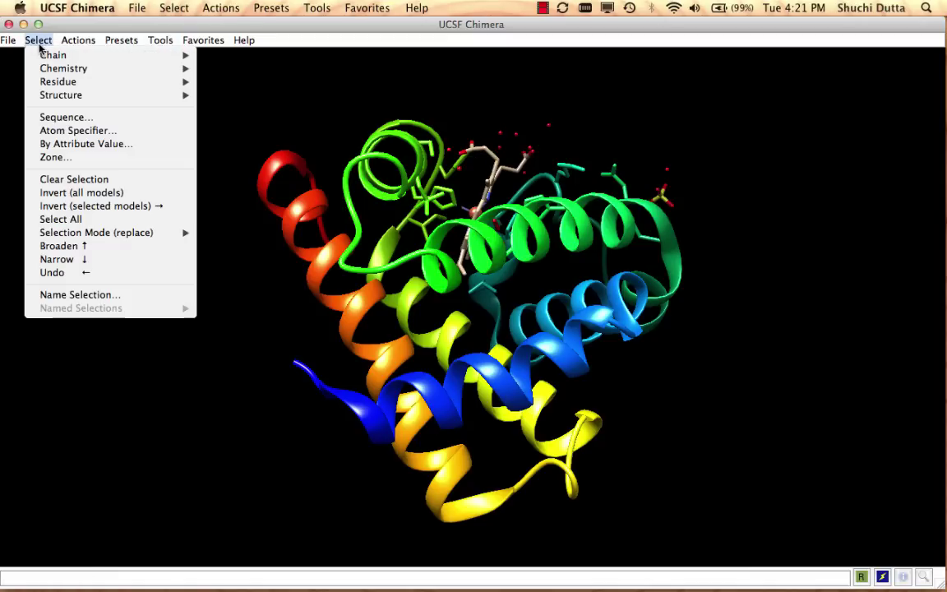
mouse_move(42, 80)
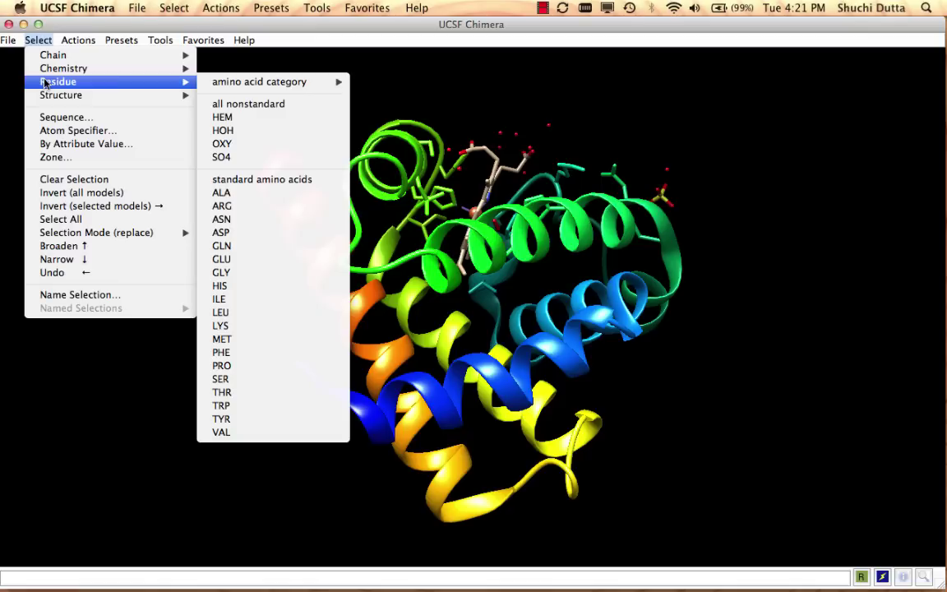
click(220, 118)
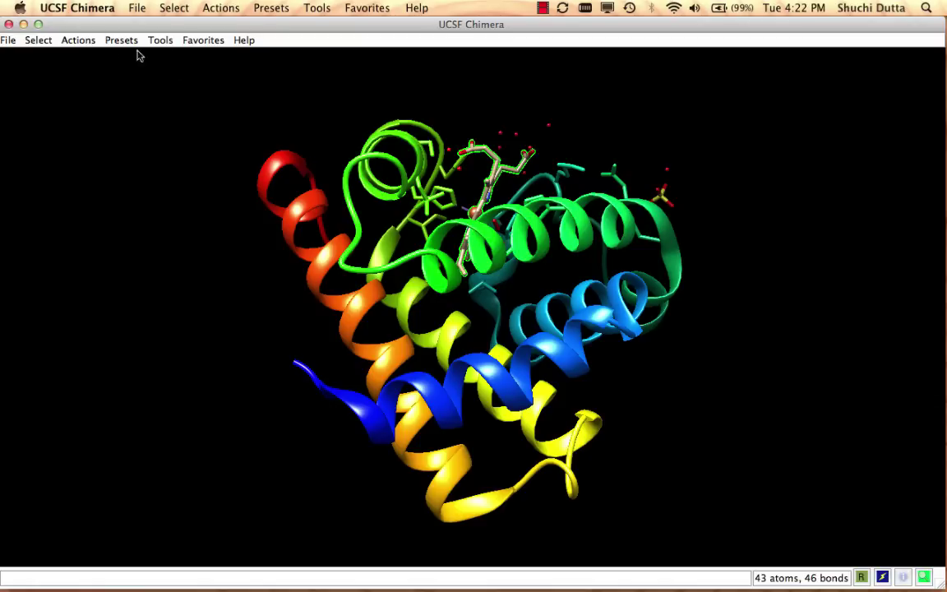
click(33, 41)
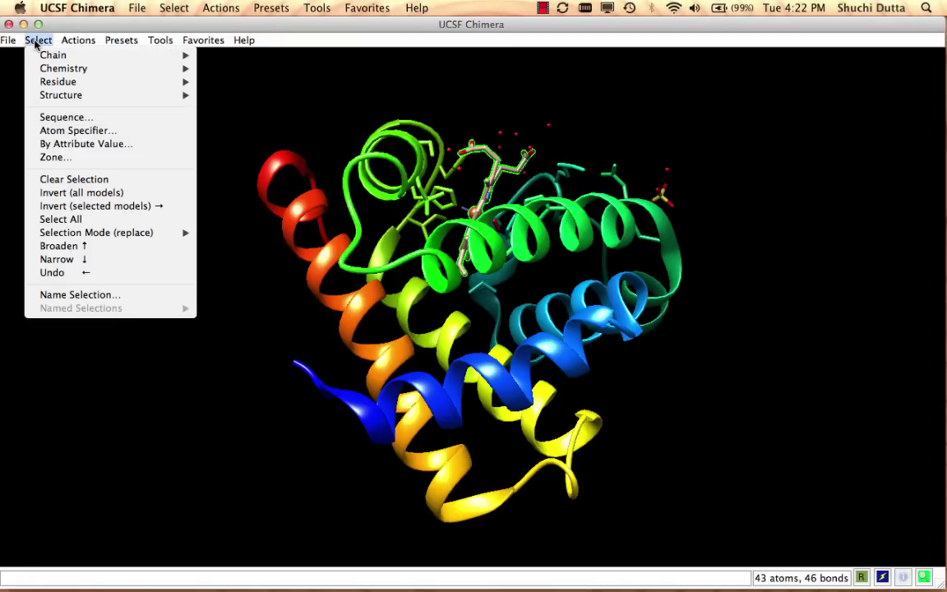
click(48, 156)
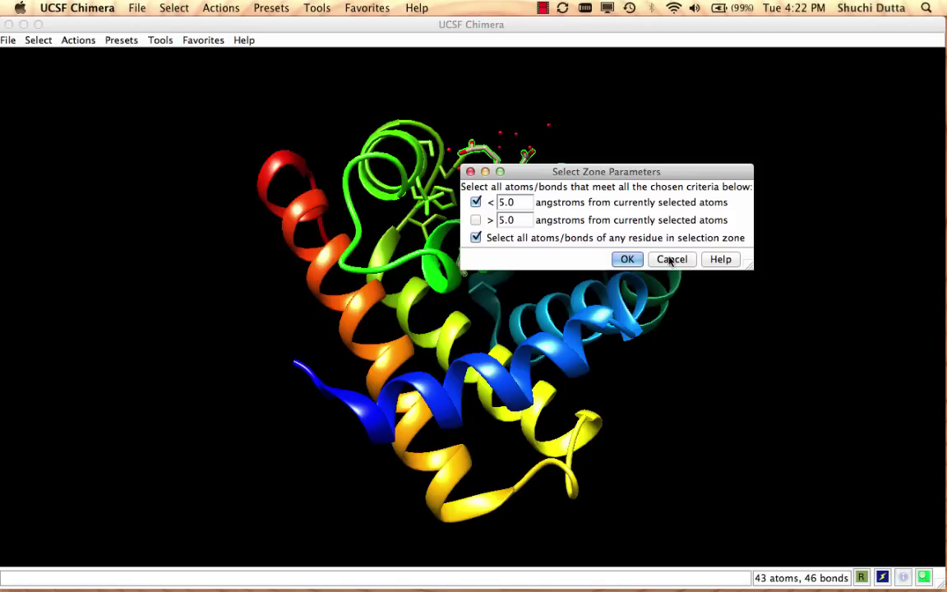
Select whole residues within 5.0 Å of the heme and colour them by element.
click(627, 258)
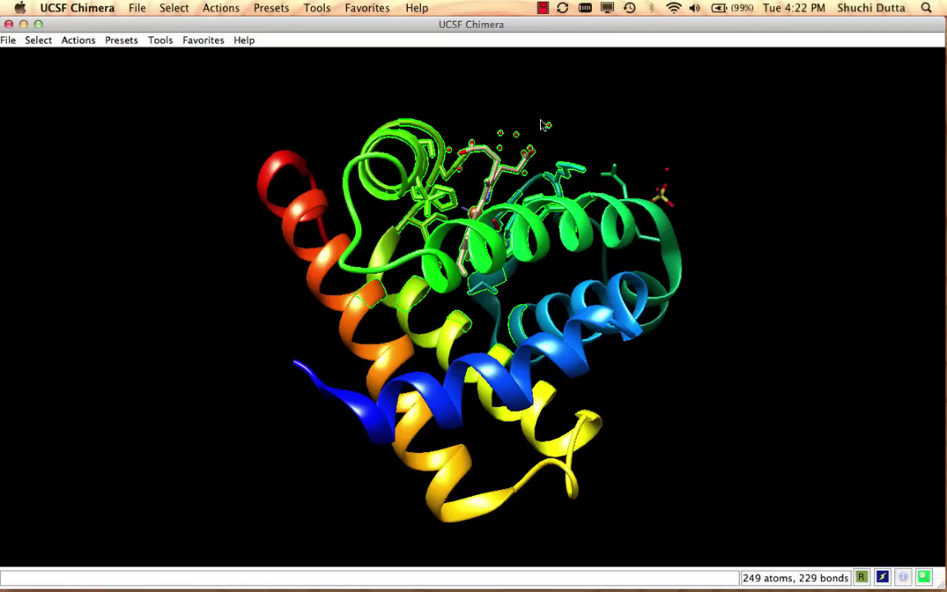
mouse_move(405, 166)
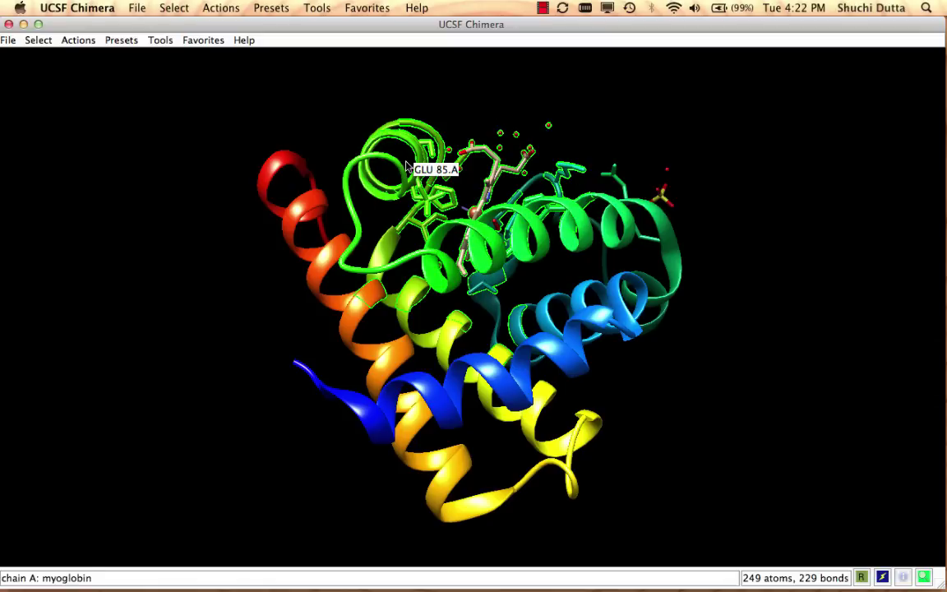
click(68, 45)
mouse_move(82, 96)
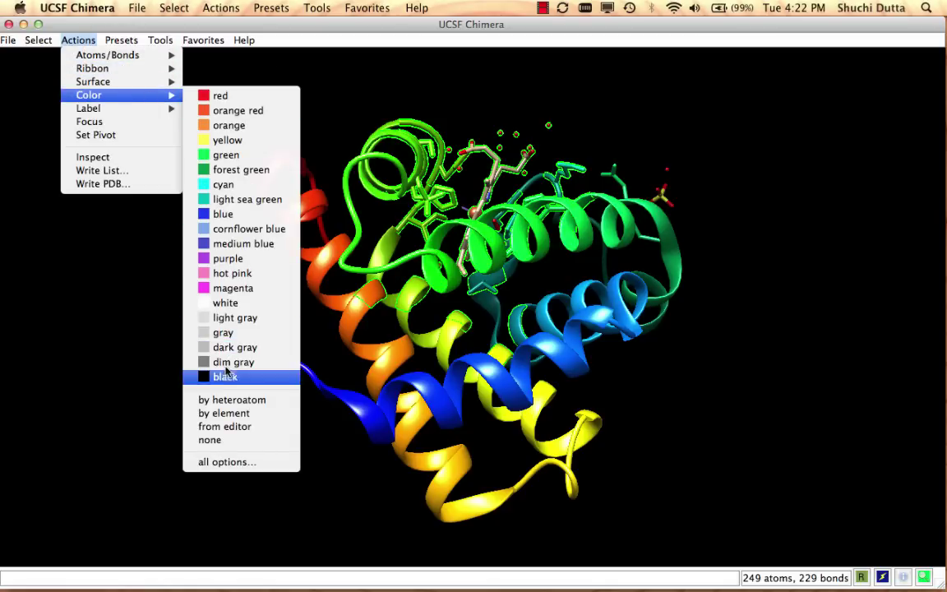
click(227, 413)
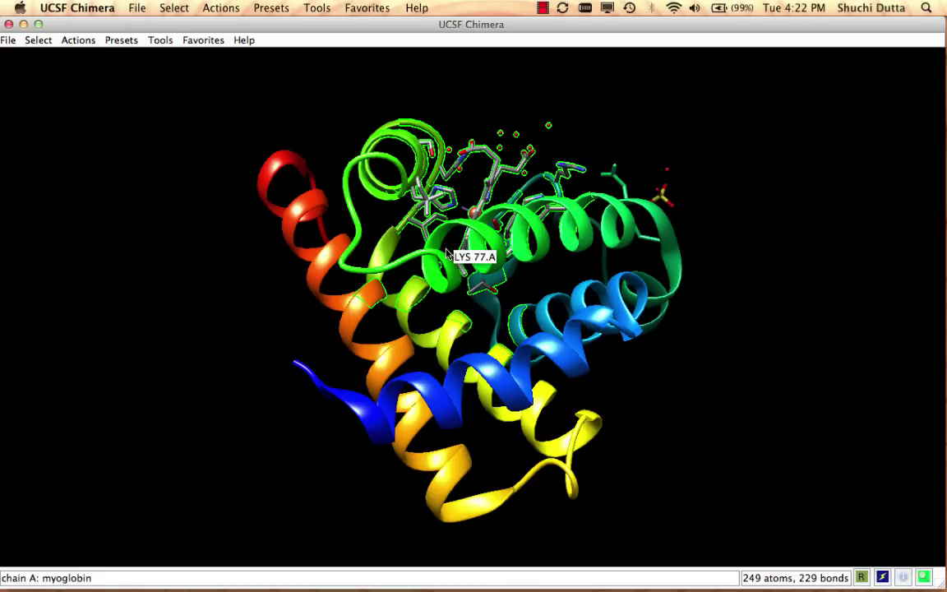
mouse_move(482, 231)
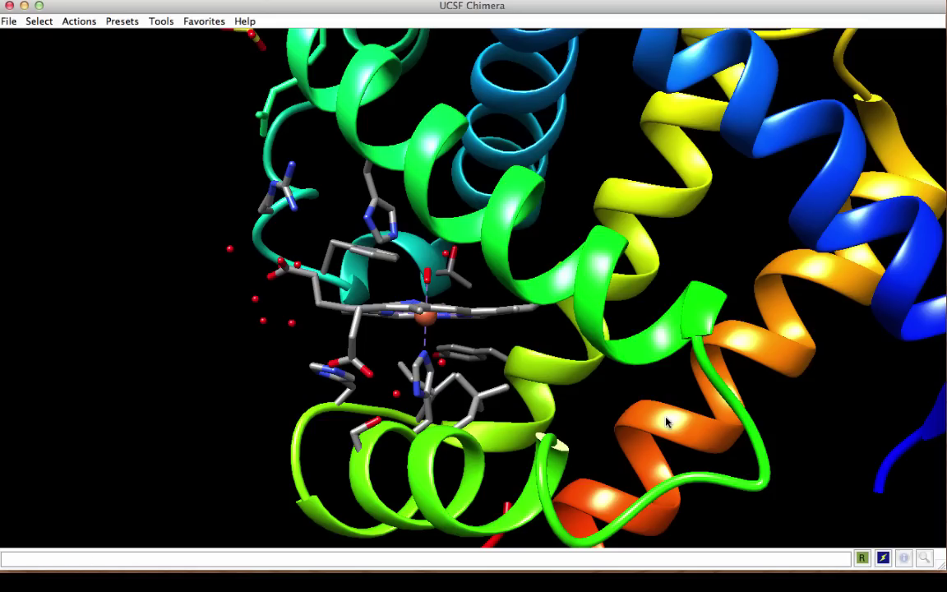
Select the HIS 93 NE2 nitrogen together with the heme iron atom.
mouse_move(429, 326)
mouse_move(424, 354)
ctrl+click(424, 358)
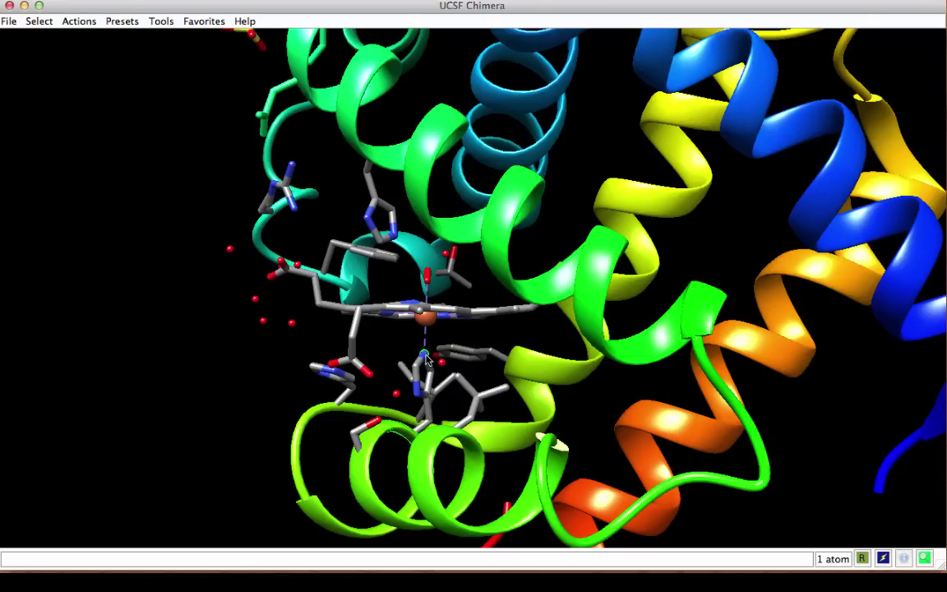
ctrl+shift+click(424, 317)
Measure the NE2–Fe distance with the Distances tool, giving 2.065 Å.
click(167, 25)
mouse_move(180, 76)
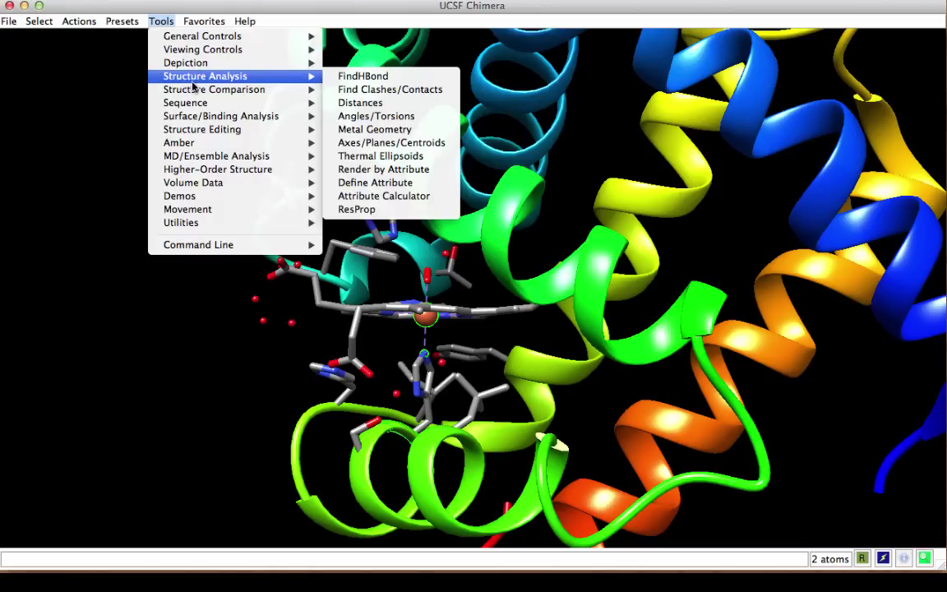
click(361, 103)
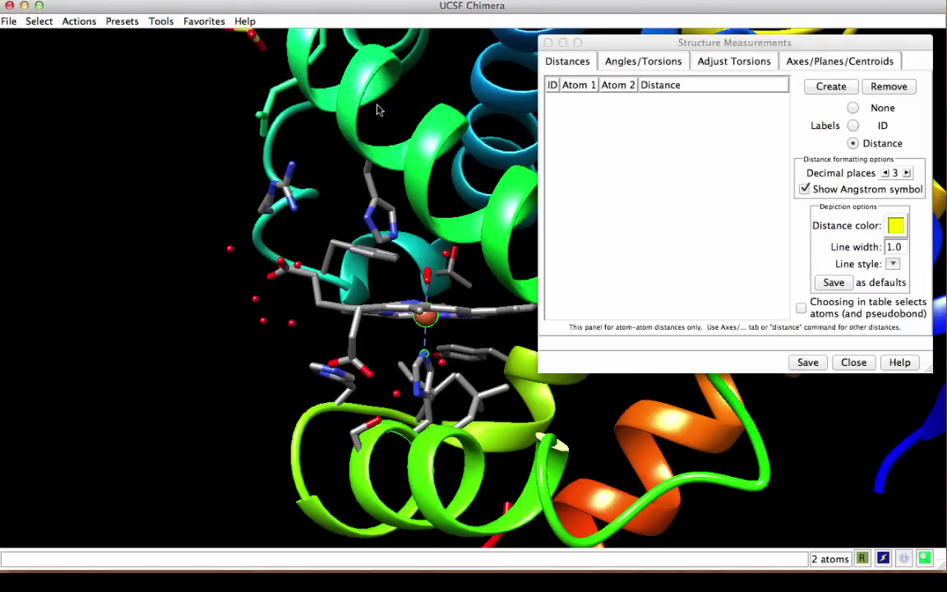
click(830, 86)
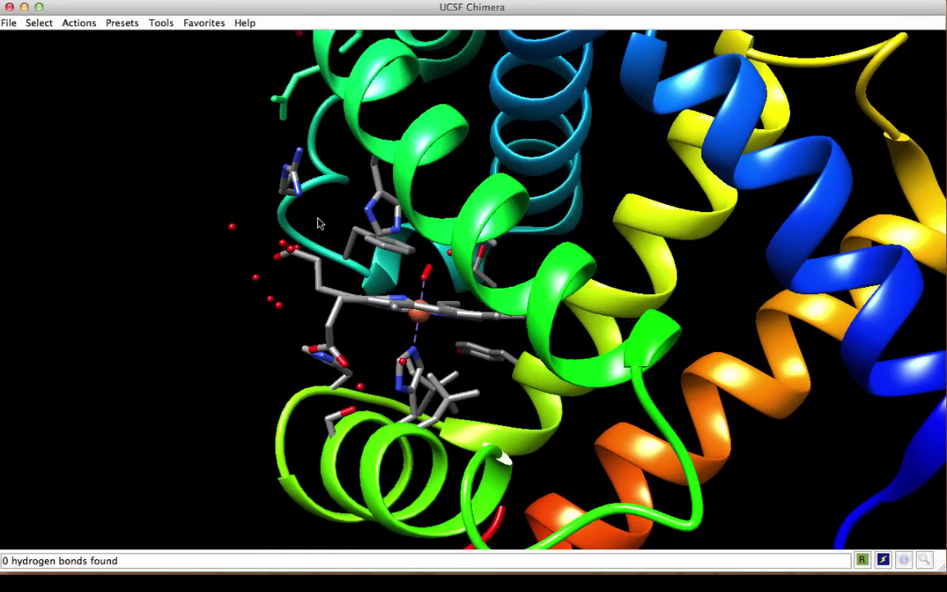
Run FindHBond to draw all 1019 hydrogen bonds, then select one heme-pocket atom.
click(161, 23)
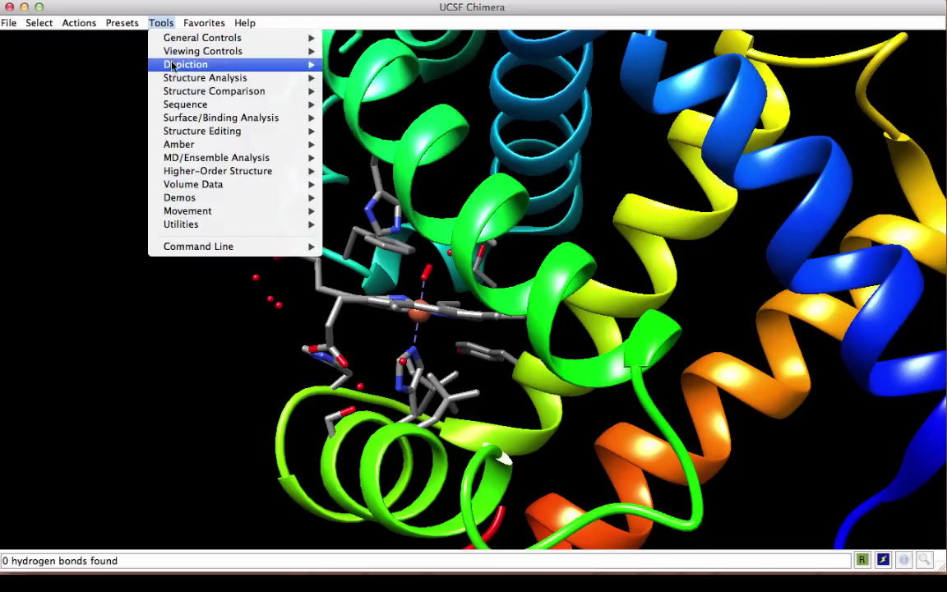
mouse_move(173, 78)
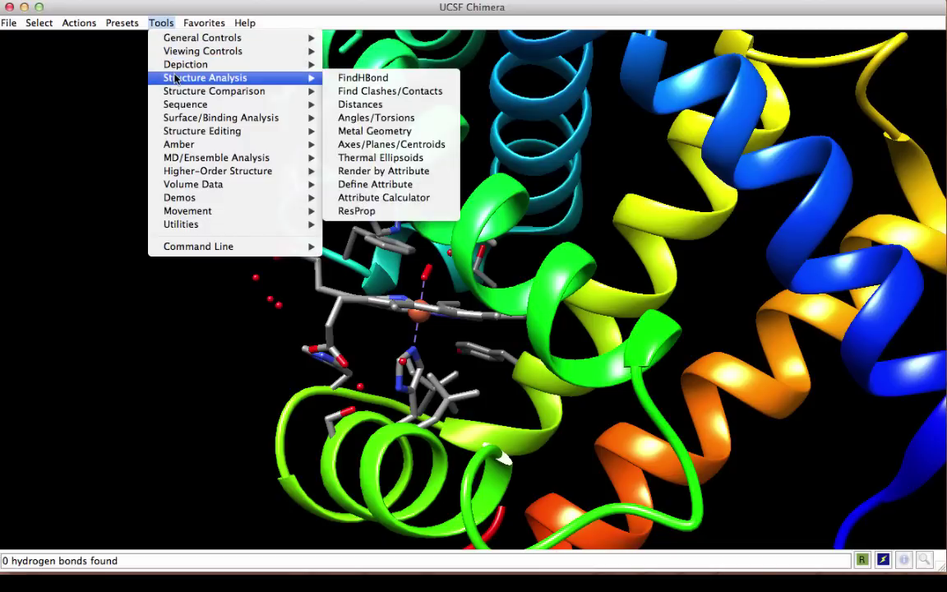
click(371, 79)
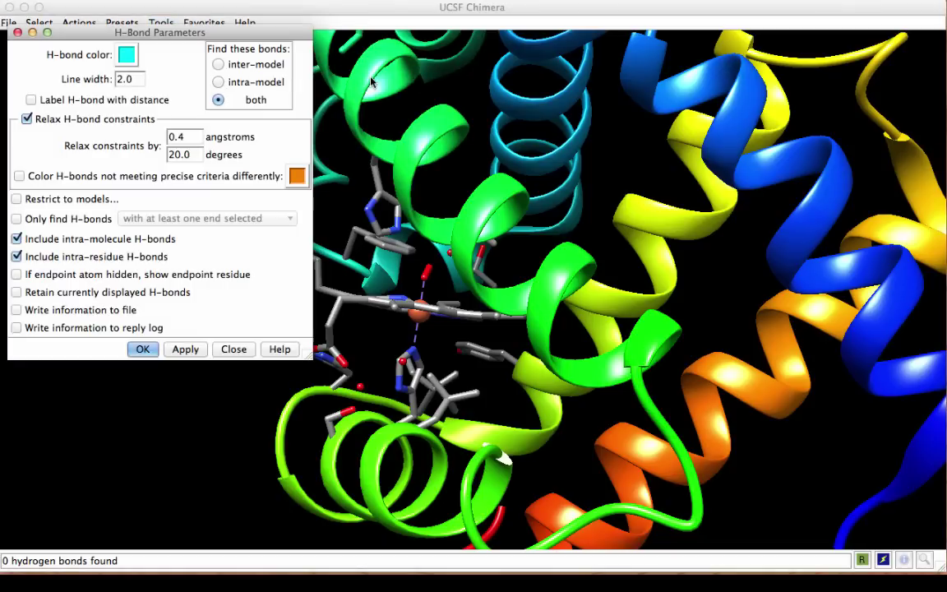
click(179, 351)
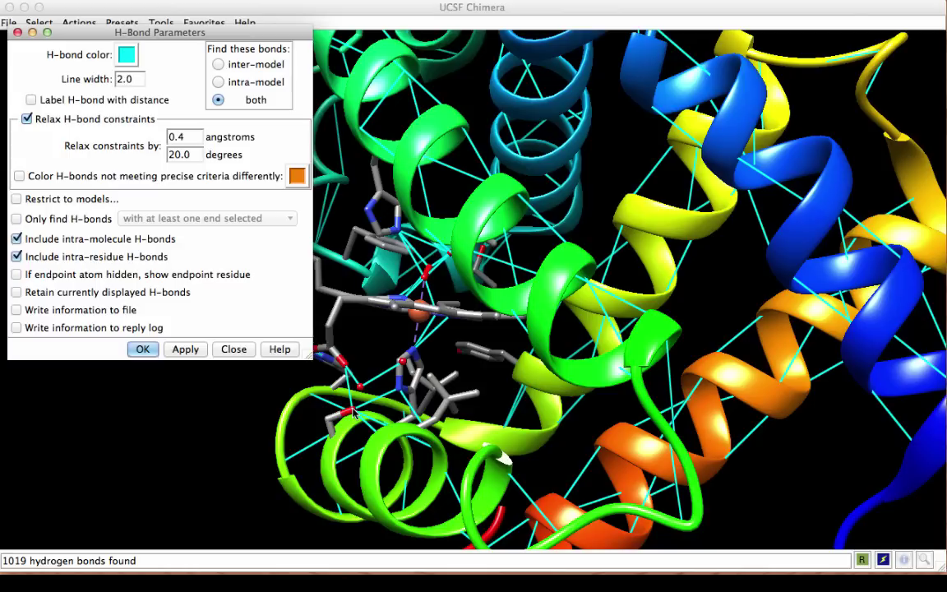
key(Return)
ctrl+click(354, 415)
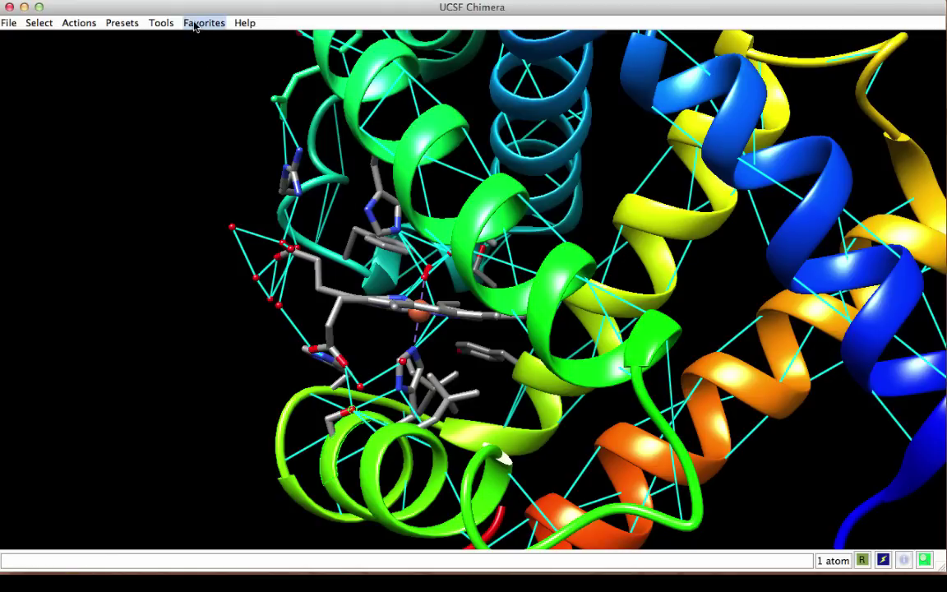
Rerun FindHBond limited to the selected atom, leaving only its 5 hydrogen bonds drawn.
click(164, 25)
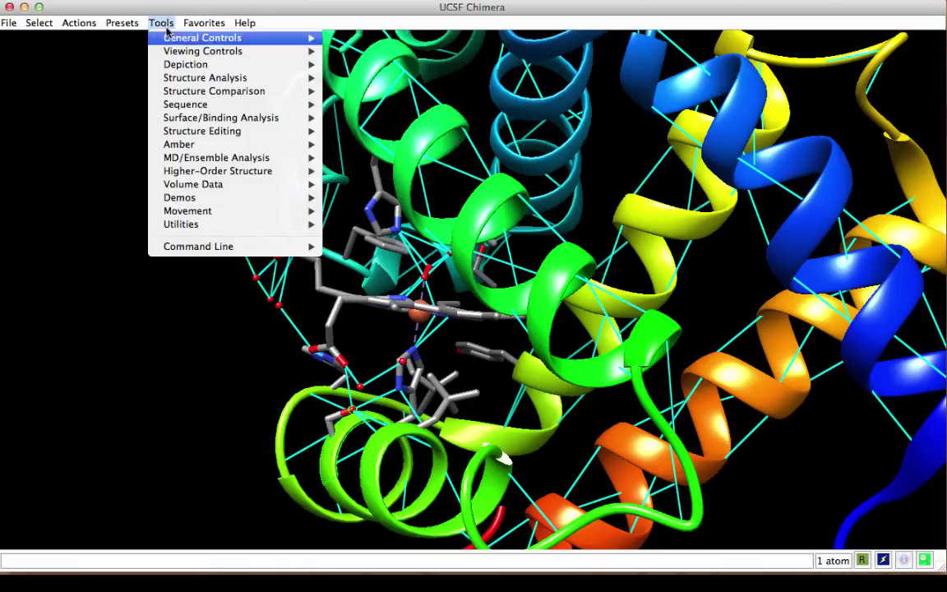
mouse_move(217, 78)
click(363, 78)
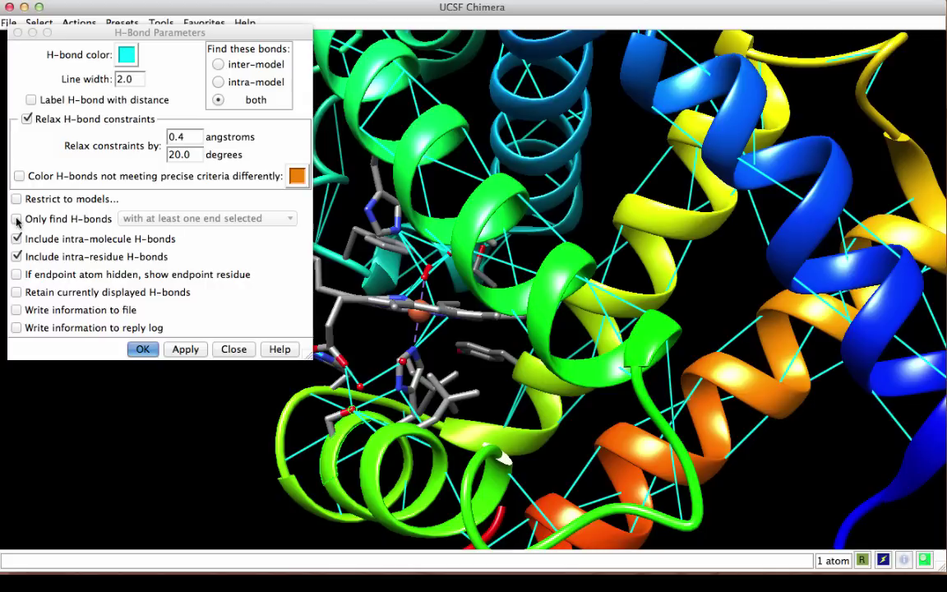
click(17, 218)
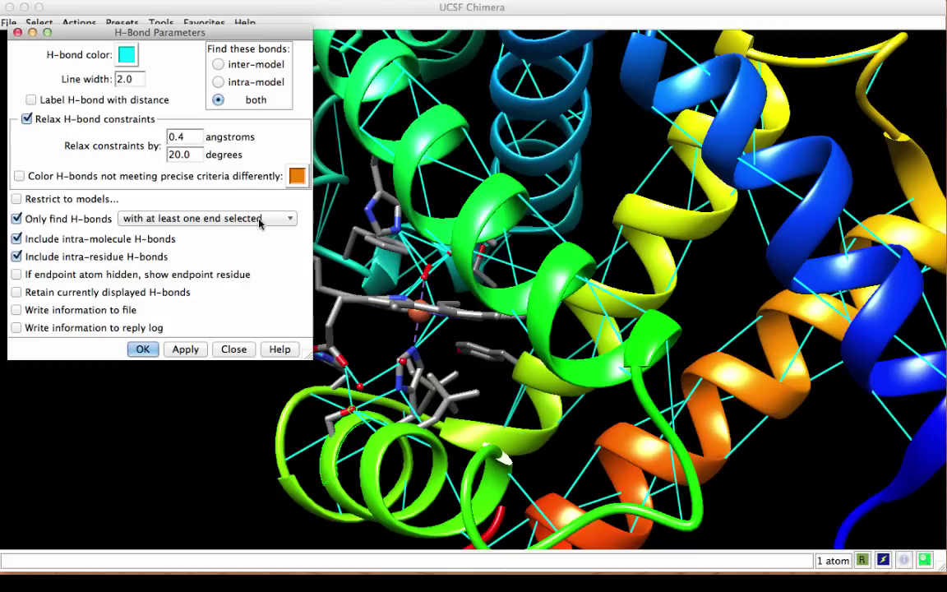
click(174, 350)
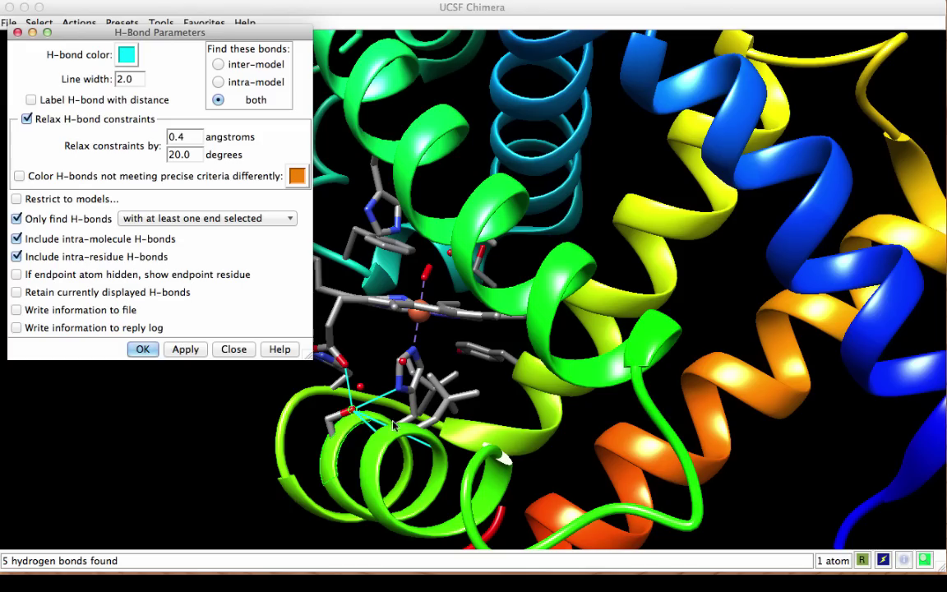
click(234, 348)
drag(460, 396, 382, 367)
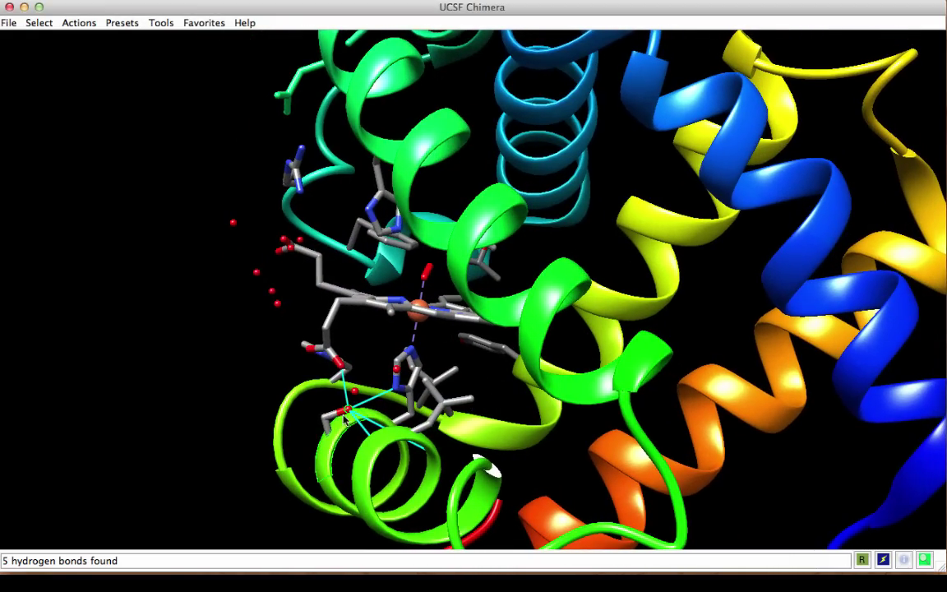